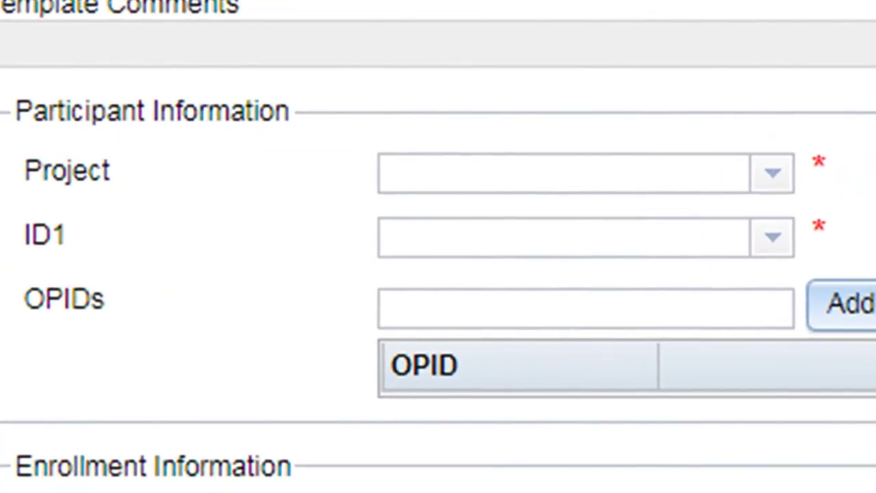
- Set the participant's project to HPTN and accept loading the default visit values for it
{"action": "left_click", "coordinate": [591, 171]}
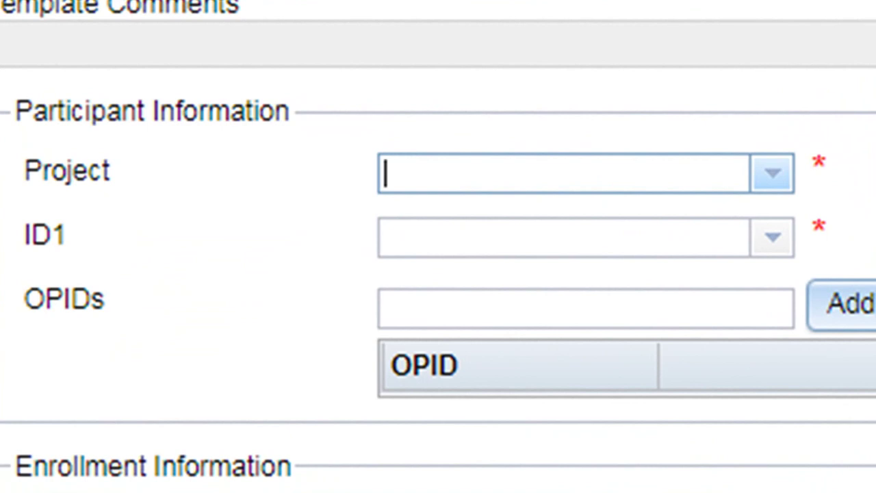
{"action": "type", "text": "Hpt"}
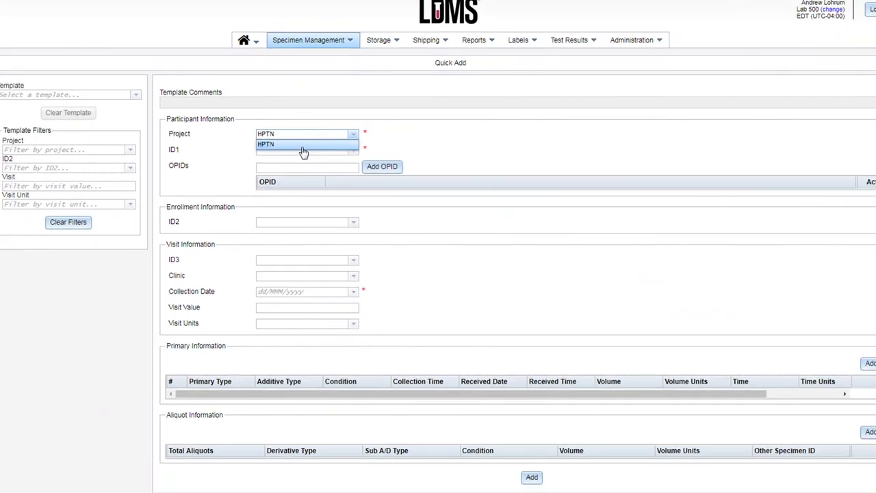
{"action": "left_click", "coordinate": [302, 145]}
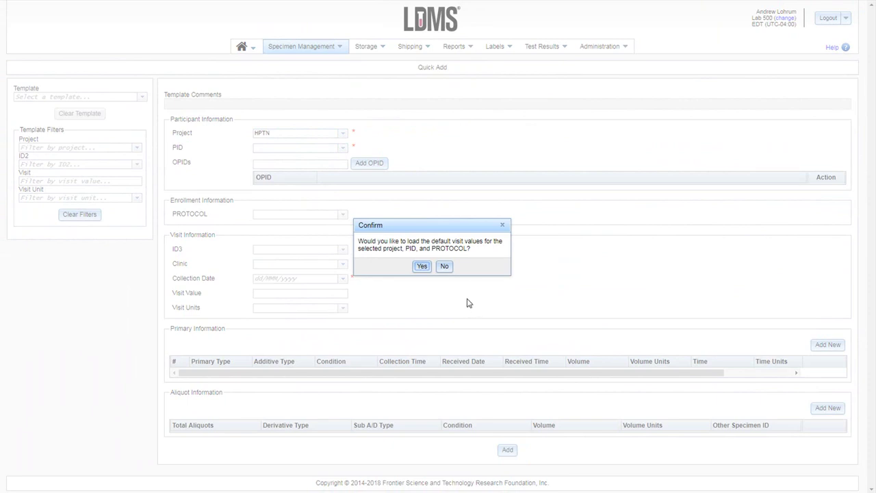
{"action": "left_click", "coordinate": [422, 267]}
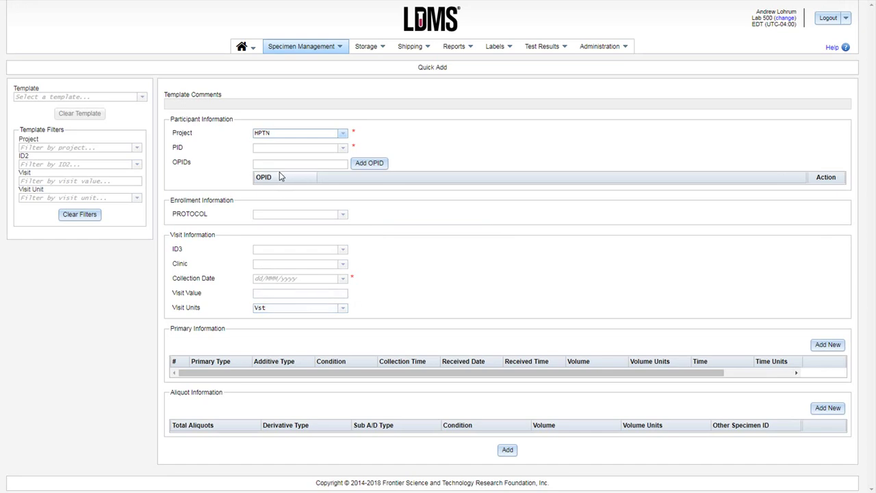
- Enter the participant's ID in the PID field and choose the matching existing participant
{"action": "left_click", "coordinate": [274, 148]}
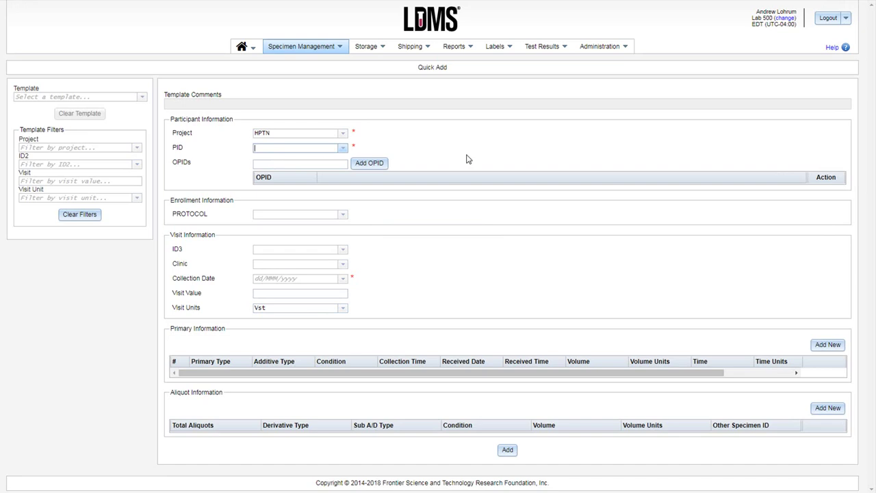
{"action": "type", "text": "999515"}
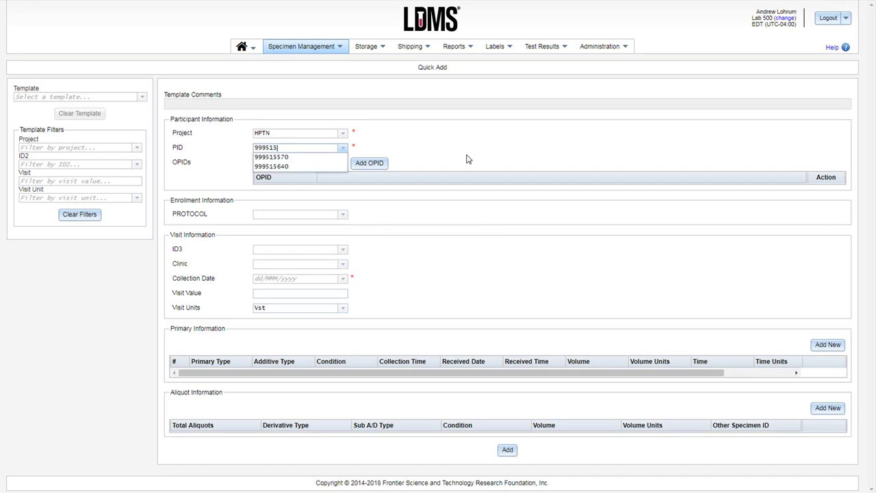
{"action": "type", "text": "6"}
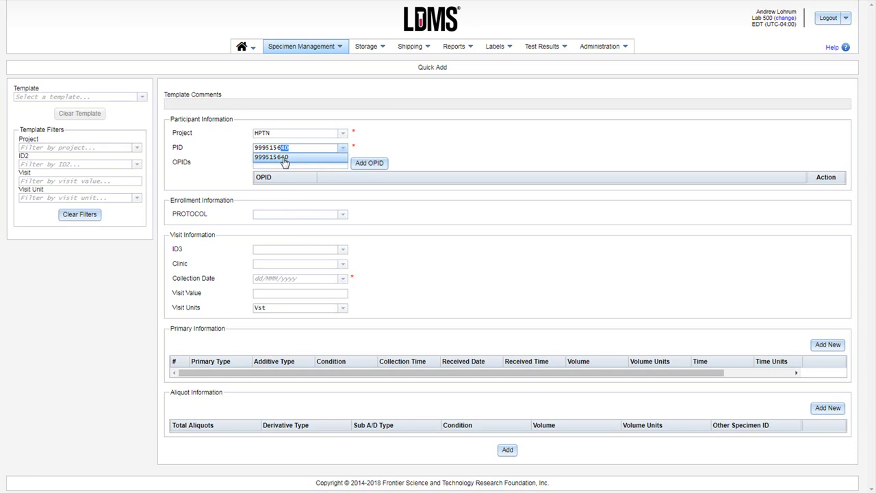
{"action": "type", "text": "40"}
{"action": "left_click", "coordinate": [284, 158]}
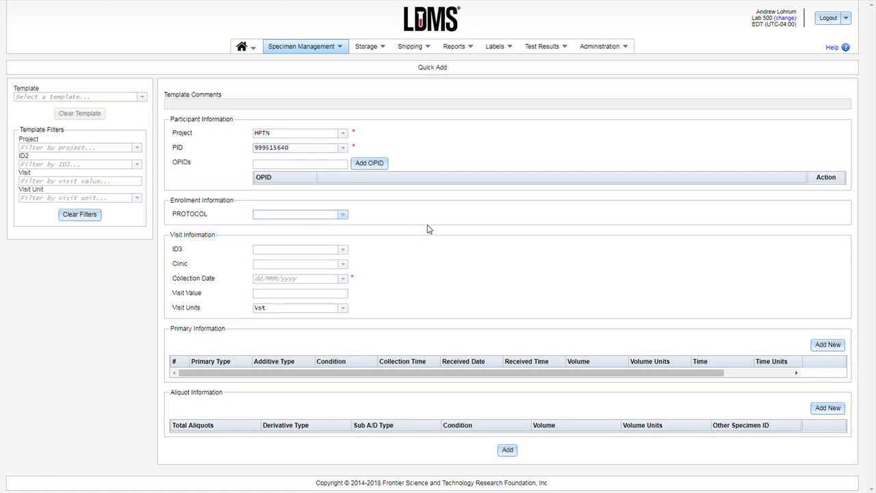
- Set the enrollment protocol to 024.0, the collection date to 30/Mar/2018 and the visit value to 1
{"action": "type", "text": "0"}
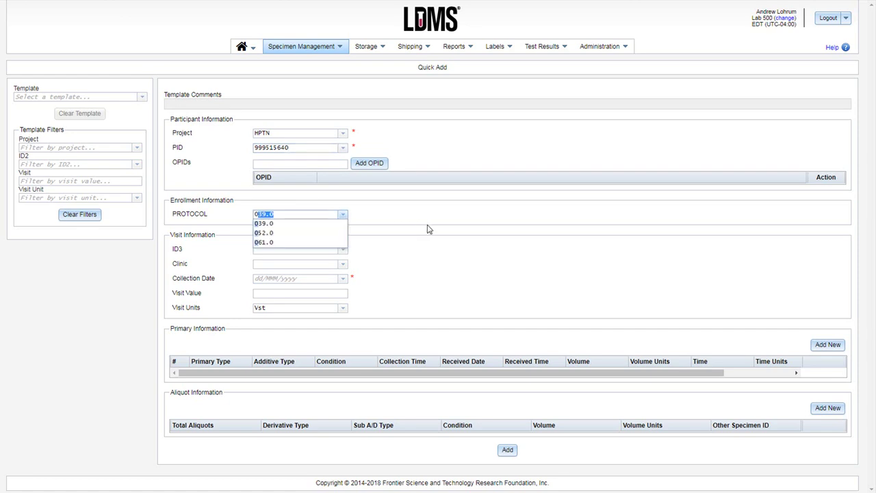
{"action": "type", "text": "24"}
{"action": "key", "text": "Tab"}
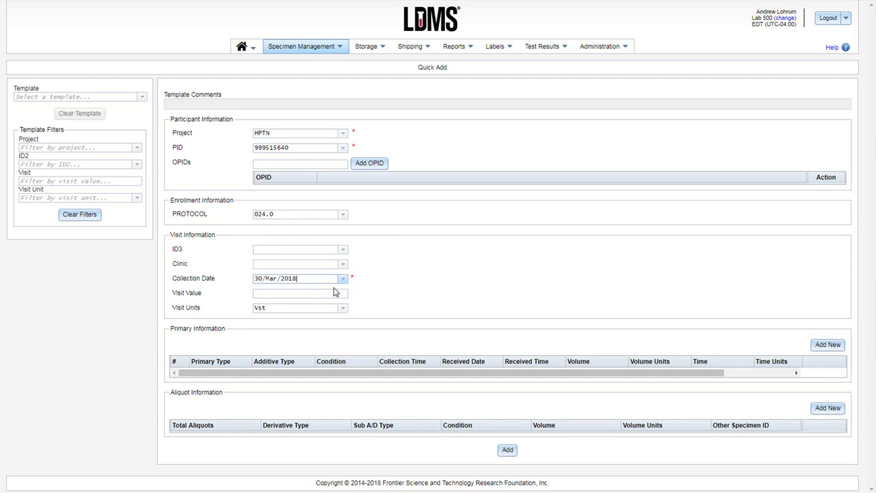
{"action": "left_click", "coordinate": [328, 293]}
{"action": "type", "text": "1"}
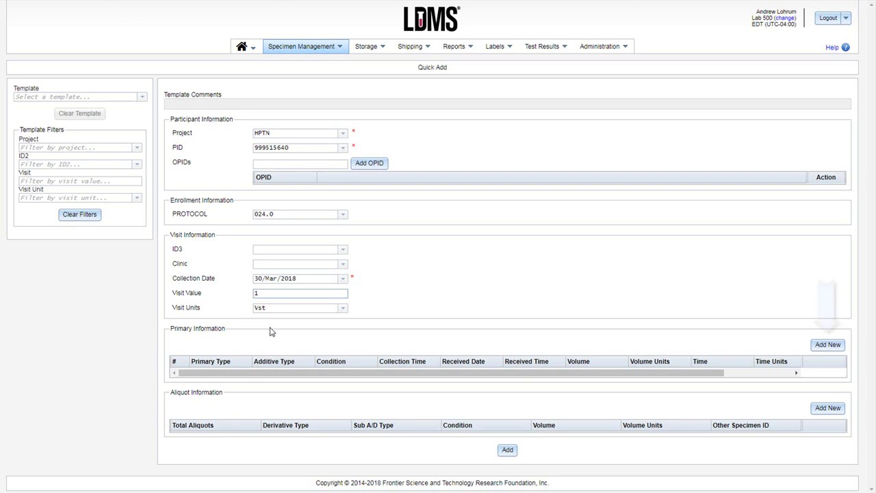
- Add a primary specimen of type BLD with additive type EDT and condition SAT
{"action": "left_click", "coordinate": [827, 345]}
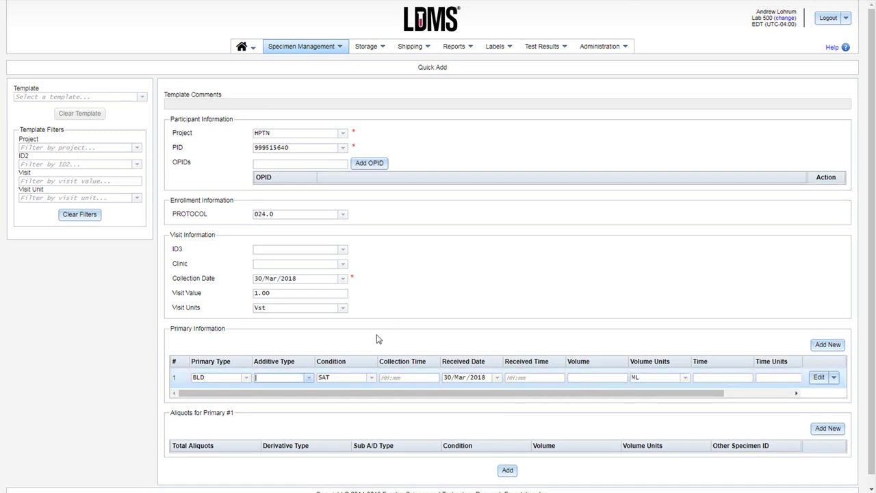
{"action": "type", "text": "EDT"}
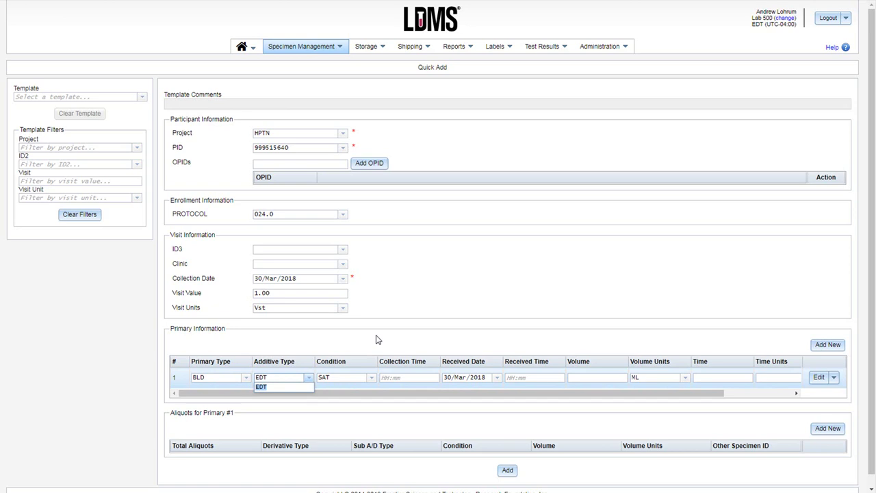
{"action": "left_click", "coordinate": [296, 385]}
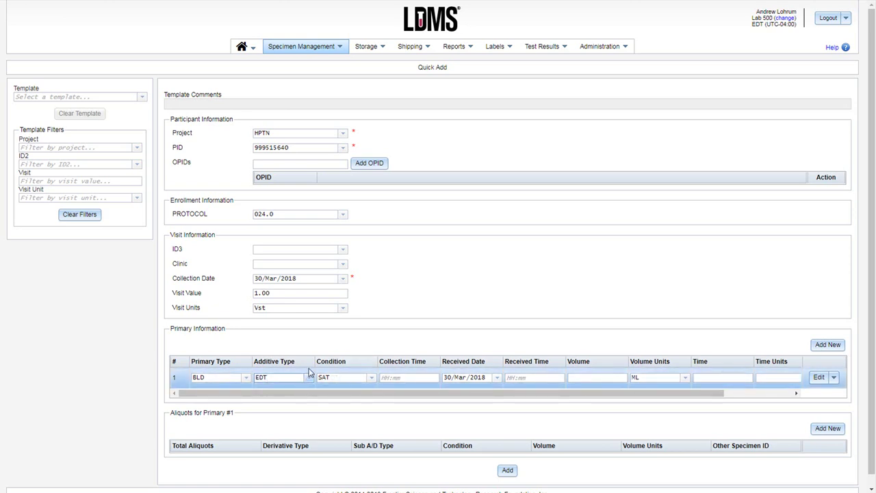
{"action": "left_click", "coordinate": [327, 377]}
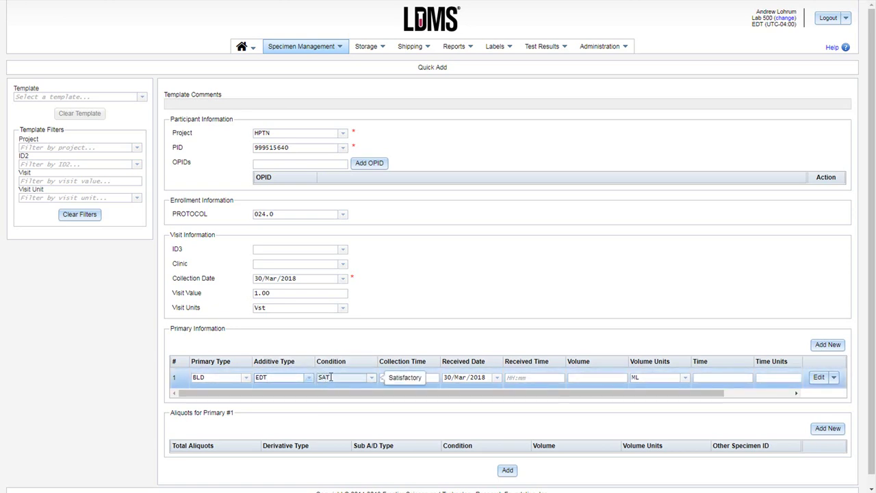
- Set the primary specimen's collection time to 10:00, received time to 11:00 and volume to 10 mL
{"action": "left_click", "coordinate": [407, 378]}
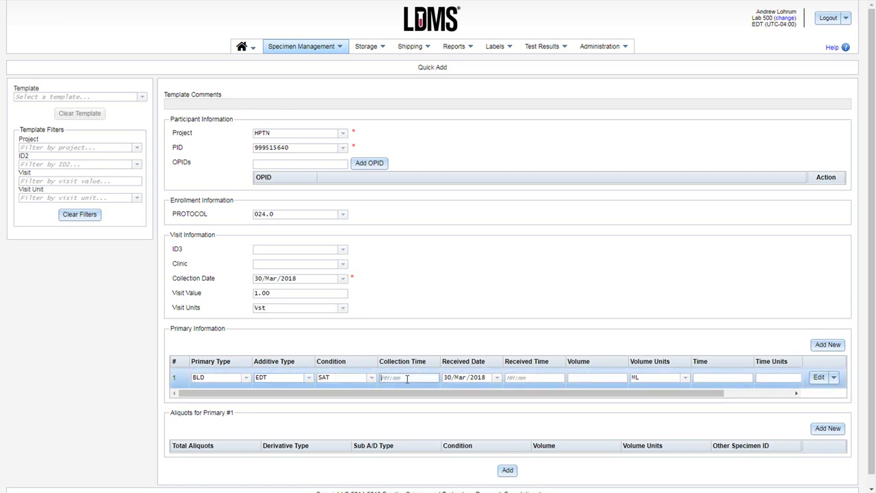
{"action": "type", "text": "10:00"}
{"action": "left_click", "coordinate": [516, 377]}
{"action": "left_click", "coordinate": [571, 377]}
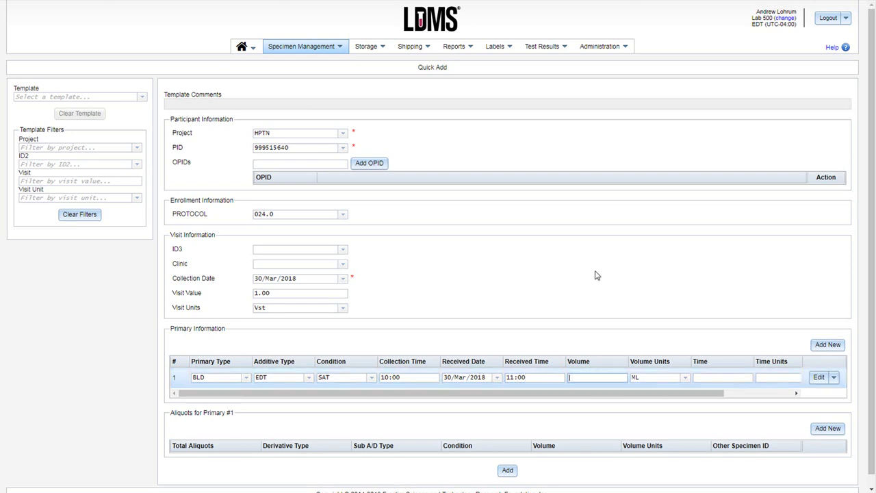
{"action": "type", "text": "10"}
- Add an aliquot row for the primary specimen with 2 total aliquots and derivative type PL1
{"action": "left_click_drag", "start_coordinate": [233, 413], "coordinate": [204, 415]}
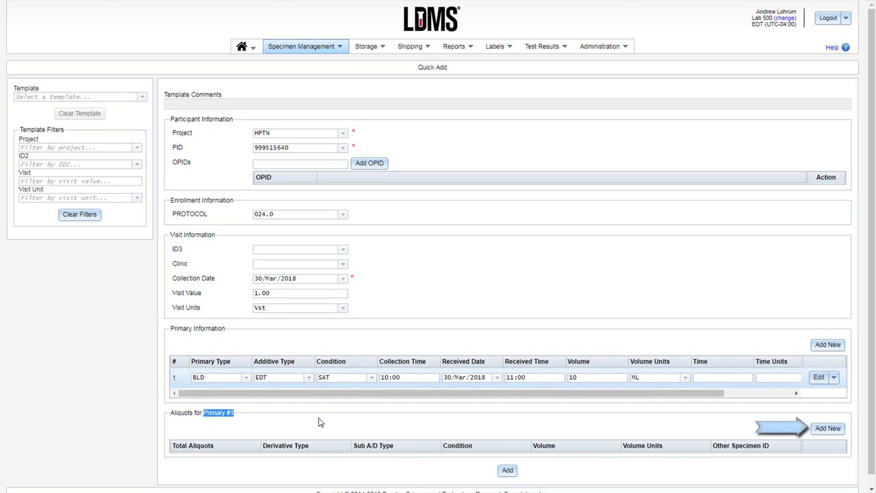
{"action": "left_click", "coordinate": [827, 429]}
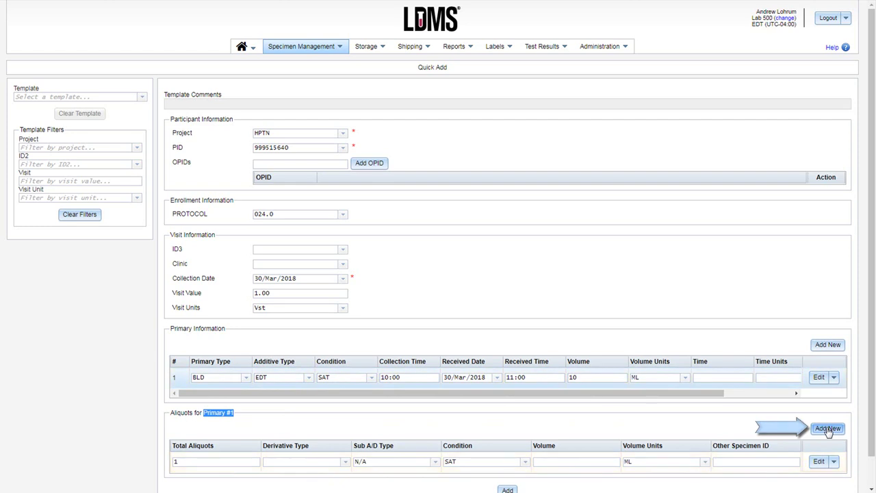
{"action": "left_click", "coordinate": [199, 461]}
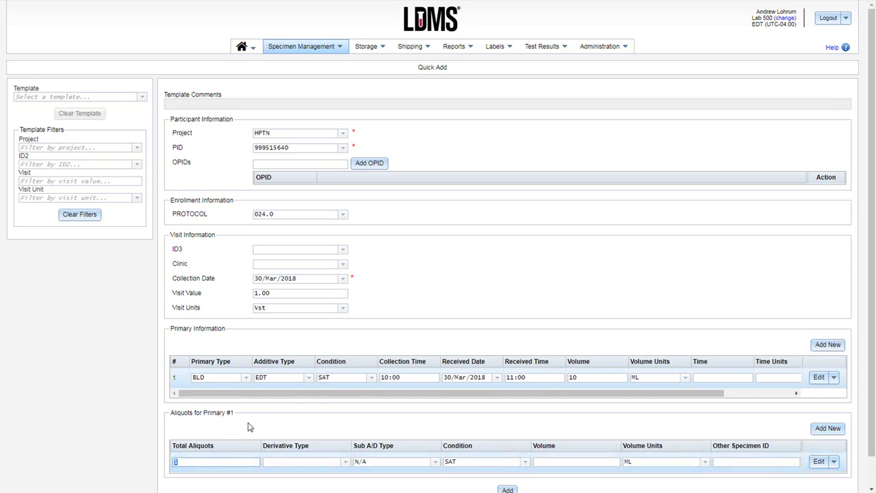
{"action": "type", "text": "2"}
{"action": "left_click", "coordinate": [286, 461]}
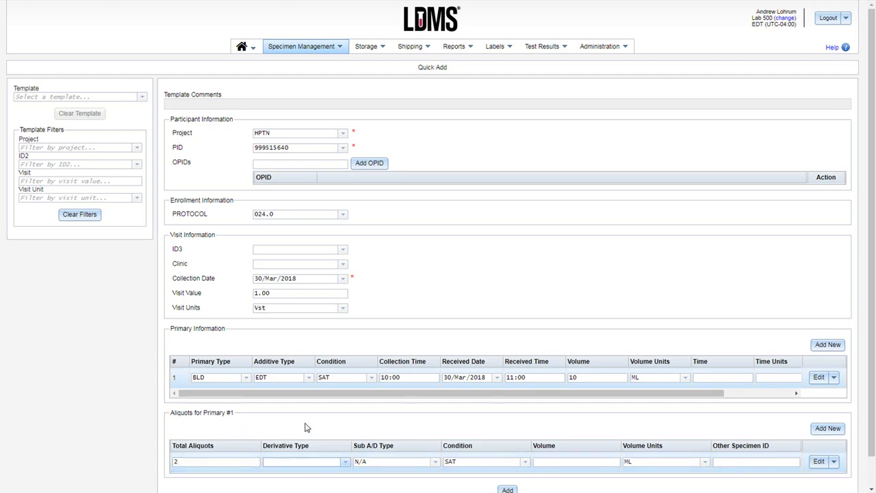
{"action": "type", "text": "PL1"}
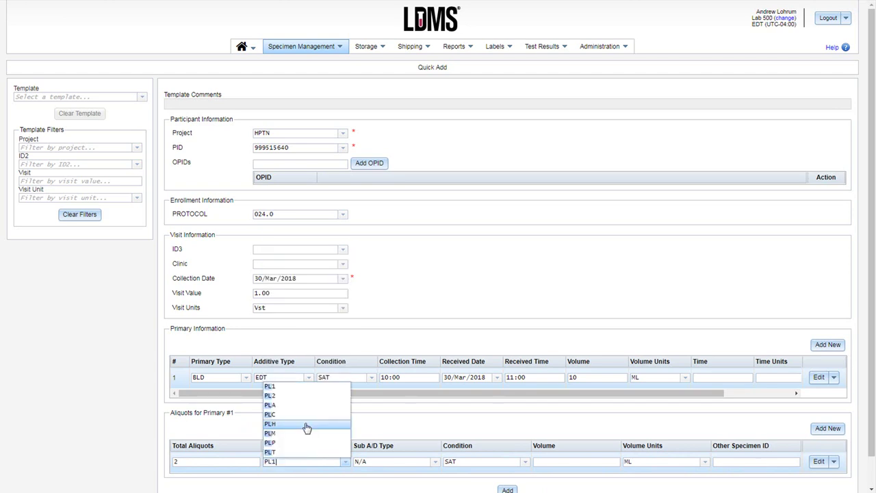
{"action": "left_click", "coordinate": [274, 471]}
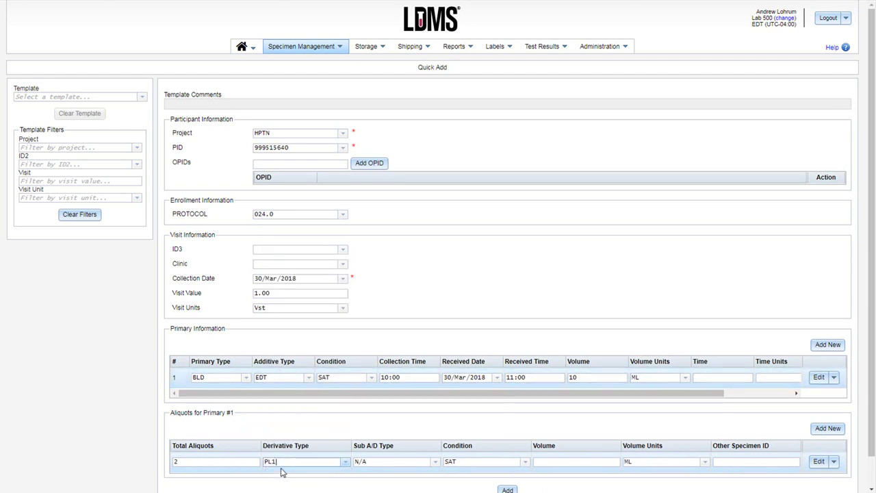
- Keep sub A/D type N/A and condition SAT for the aliquots and set their volume to 1 mL
{"action": "left_click", "coordinate": [376, 461]}
{"action": "type", "text": "N/A"}
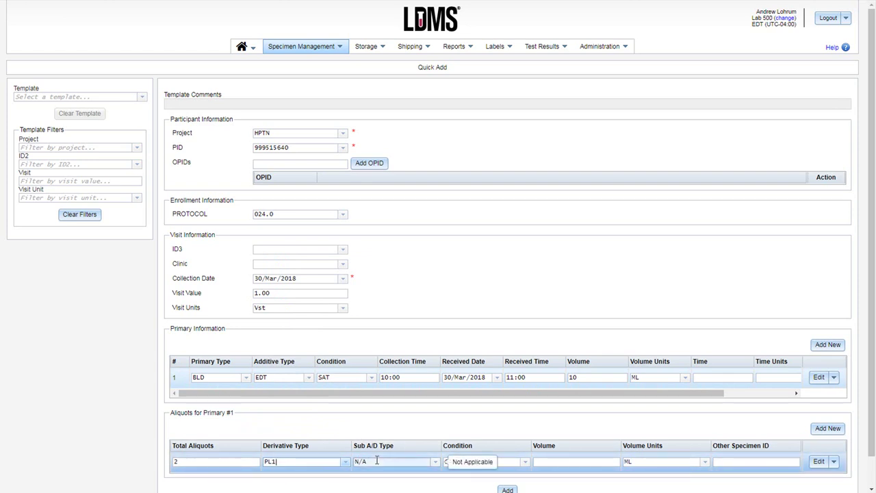
{"action": "key", "text": "Tab"}
{"action": "type", "text": "SAT"}
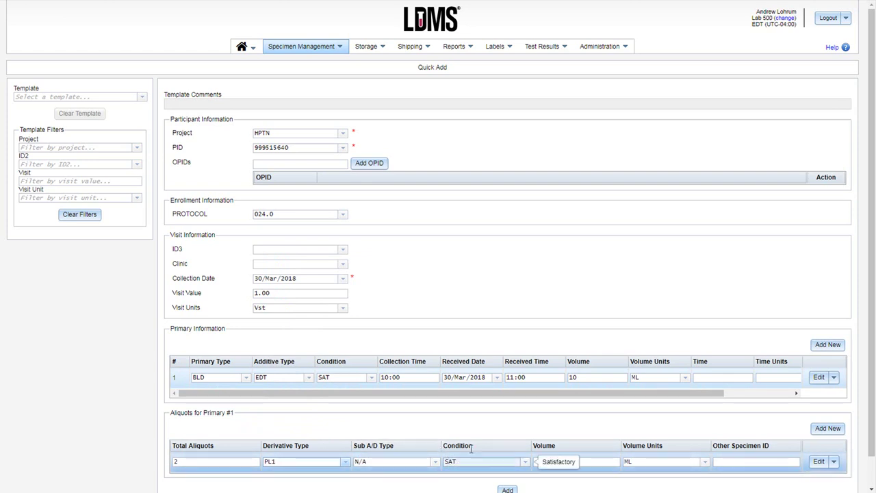
{"action": "left_click", "coordinate": [589, 461]}
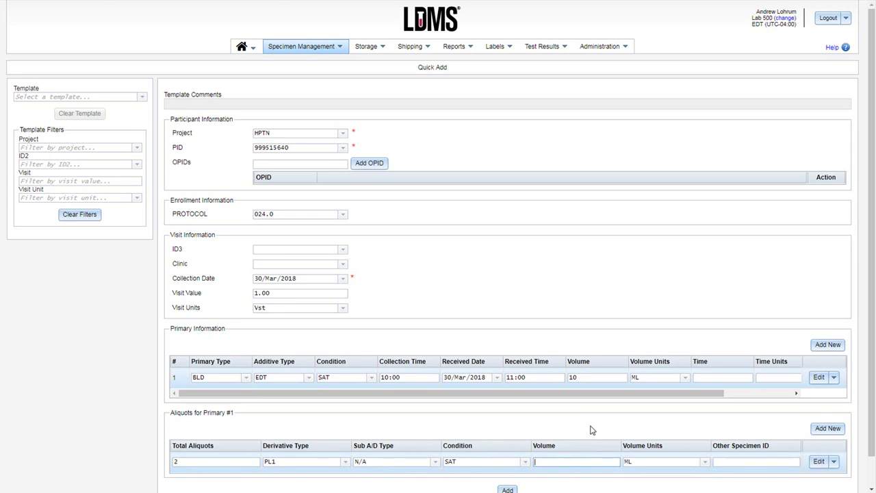
{"action": "type", "text": "1"}
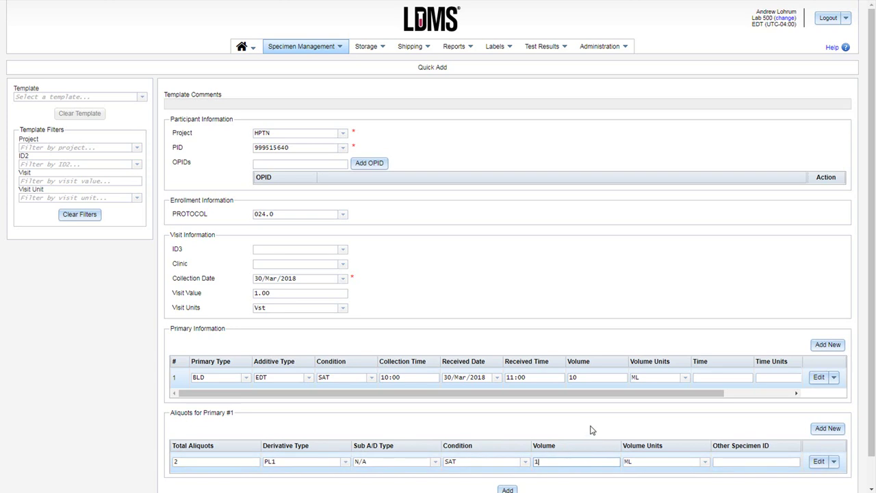
- Open the primary specimen's full details, review the processing, frozen and comment fields, and close them
{"action": "left_click", "coordinate": [818, 380]}
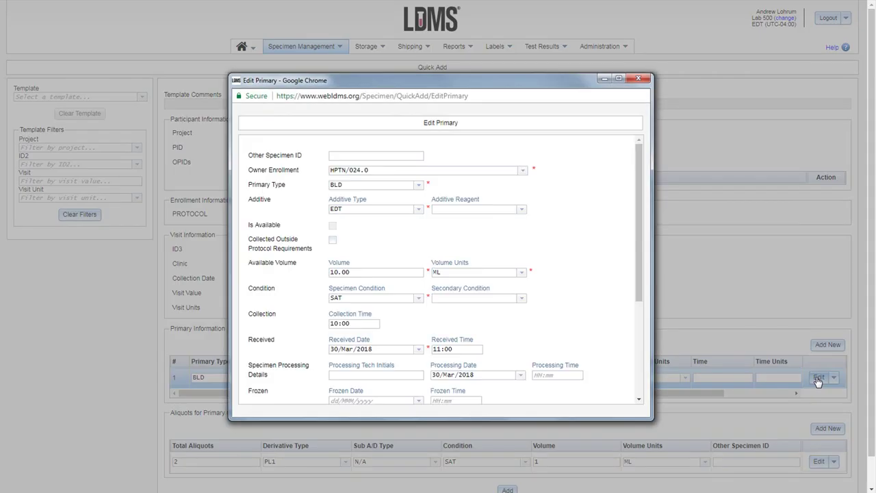
{"action": "scroll", "coordinate": [492, 336], "scroll_direction": "down", "scroll_amount": 2}
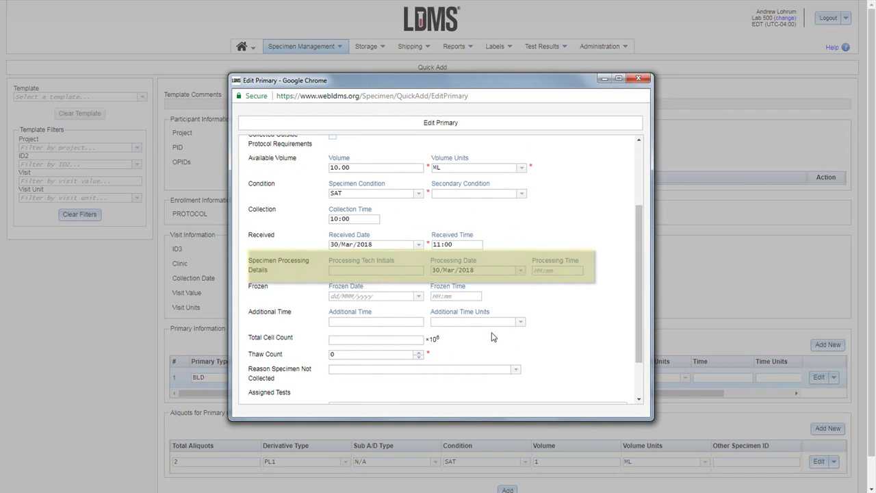
{"action": "scroll", "coordinate": [493, 336], "scroll_direction": "down", "scroll_amount": 1}
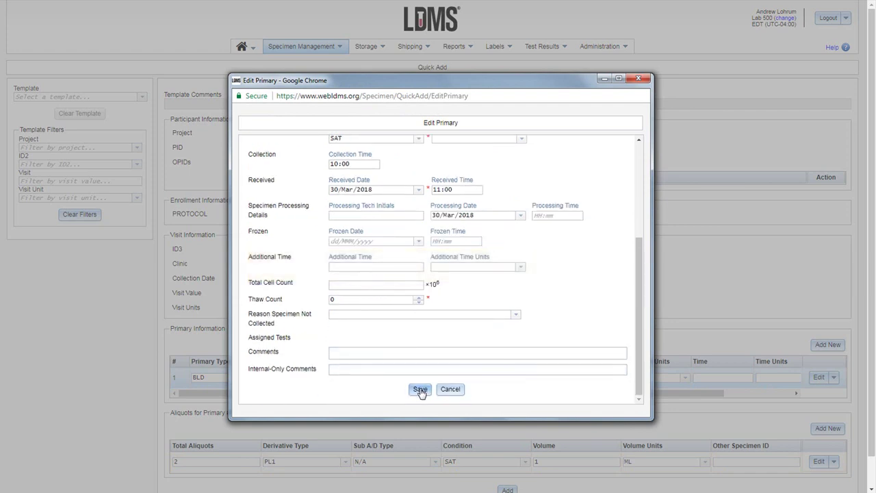
{"action": "left_click", "coordinate": [460, 389]}
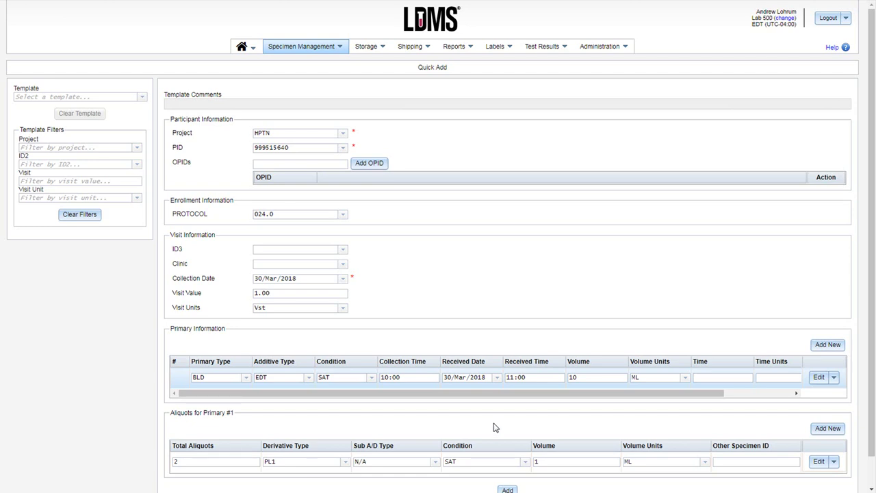
- Submit the completed Quick Add form to add the primary specimen and aliquot records
{"action": "scroll", "coordinate": [497, 427], "scroll_direction": "down", "scroll_amount": 1}
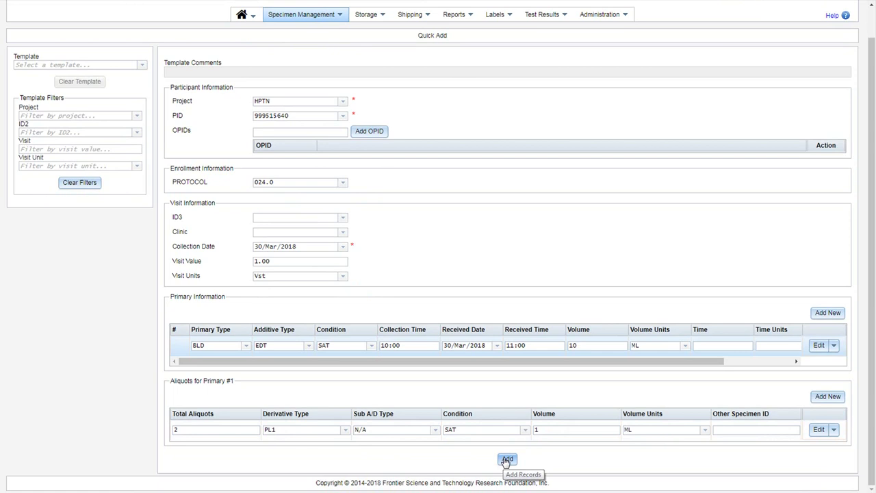
{"action": "left_click", "coordinate": [507, 459]}
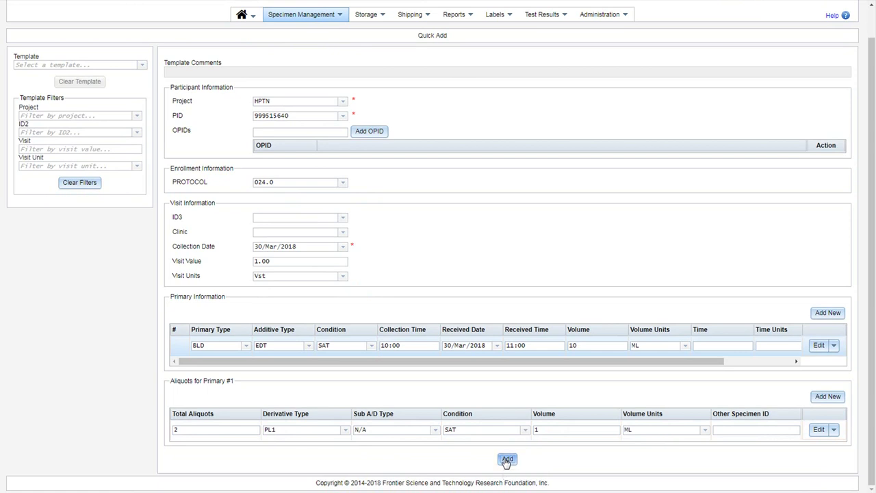